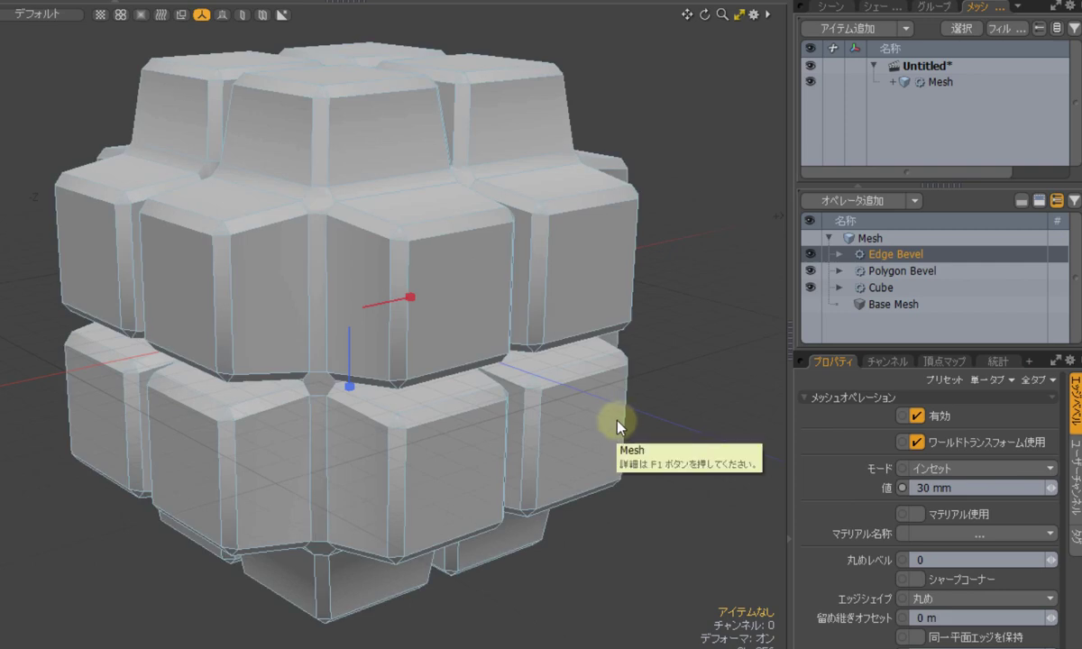
# - Set the Polygon Bevel's shift to 326 mm and inset to 33.1 mm, and adjust the Edge Bevel's value
pyautogui.click(948, 268)
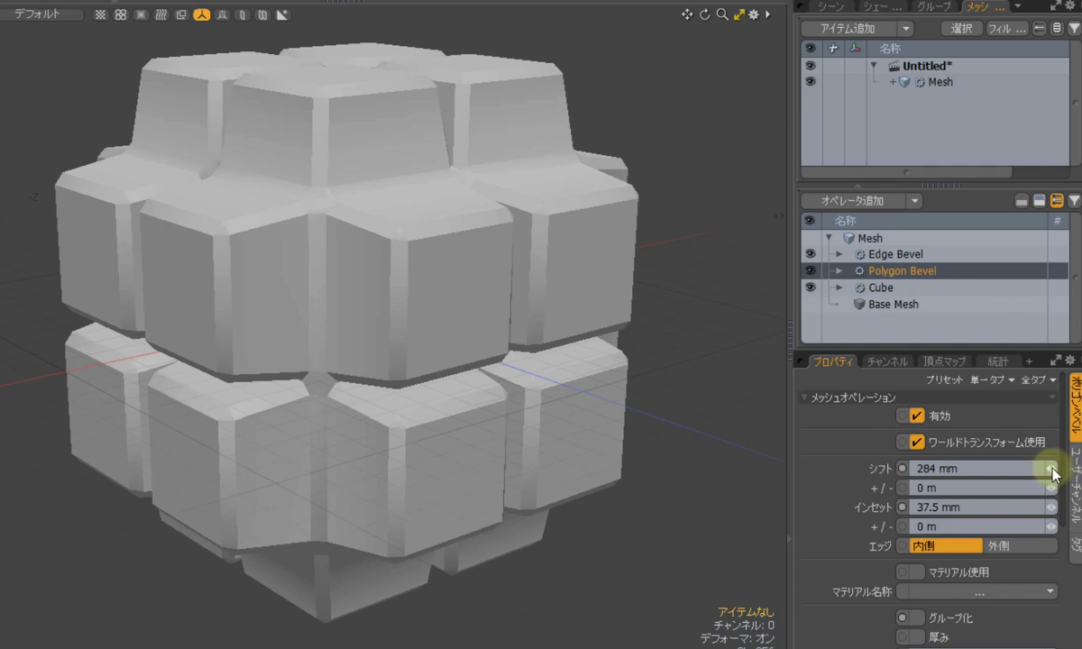
pyautogui.moveTo(1051, 471); pyautogui.dragTo(1051, 506)
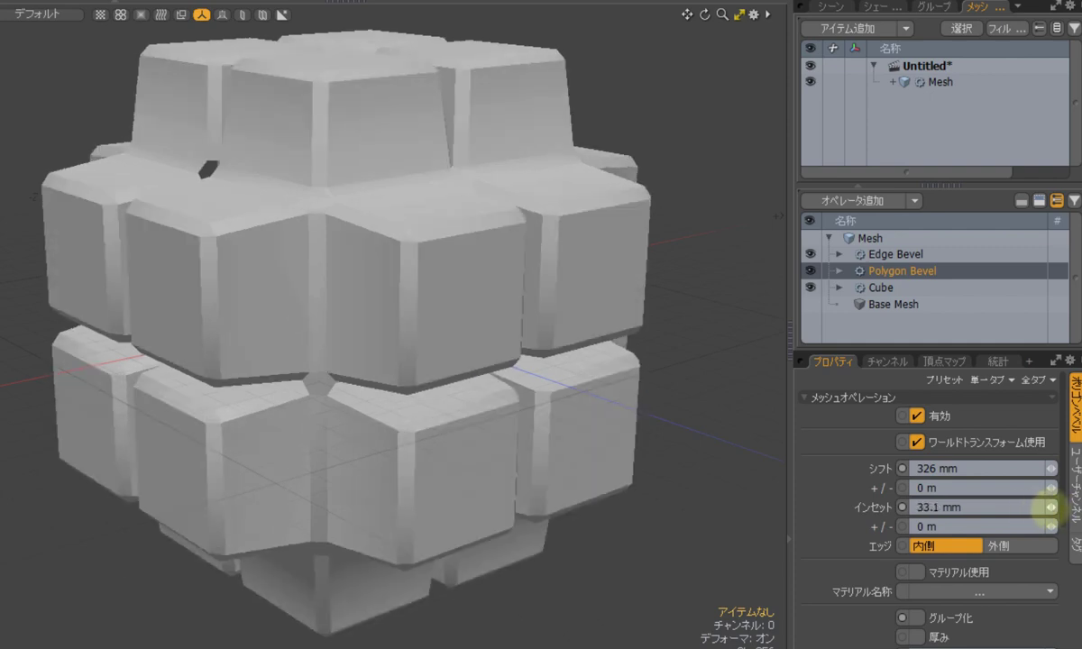
pyautogui.click(961, 253)
pyautogui.moveTo(1053, 490); pyautogui.dragTo(1050, 484)
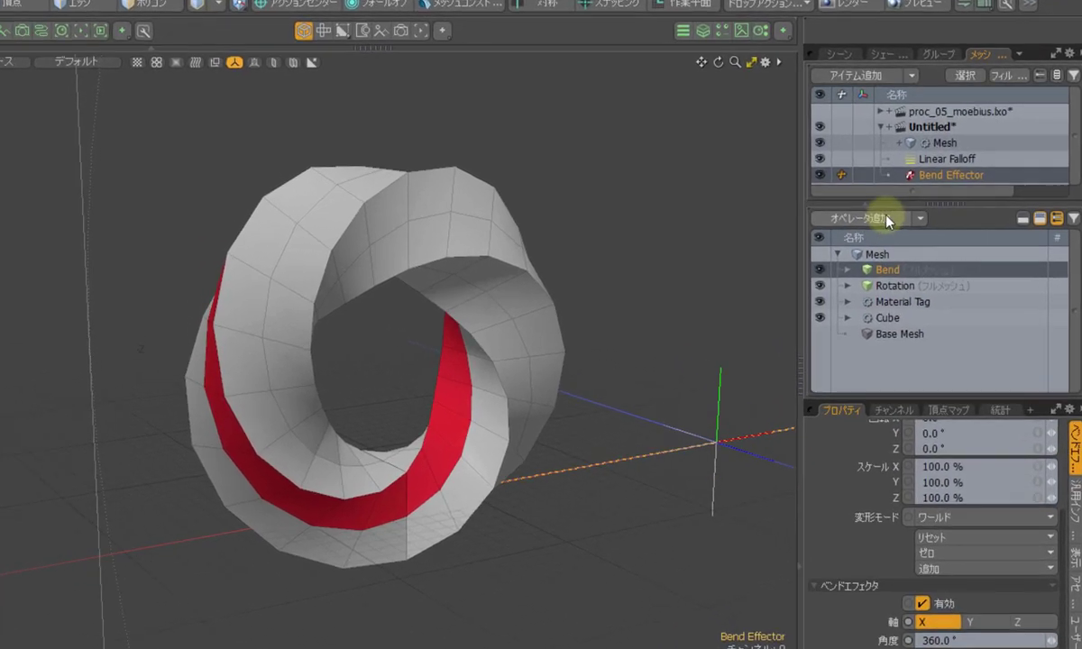
# - Add a Set Polygon Type operator above Bend in the mesh's operator stack and set its polygon type to Subdivision
pyautogui.click(879, 234)
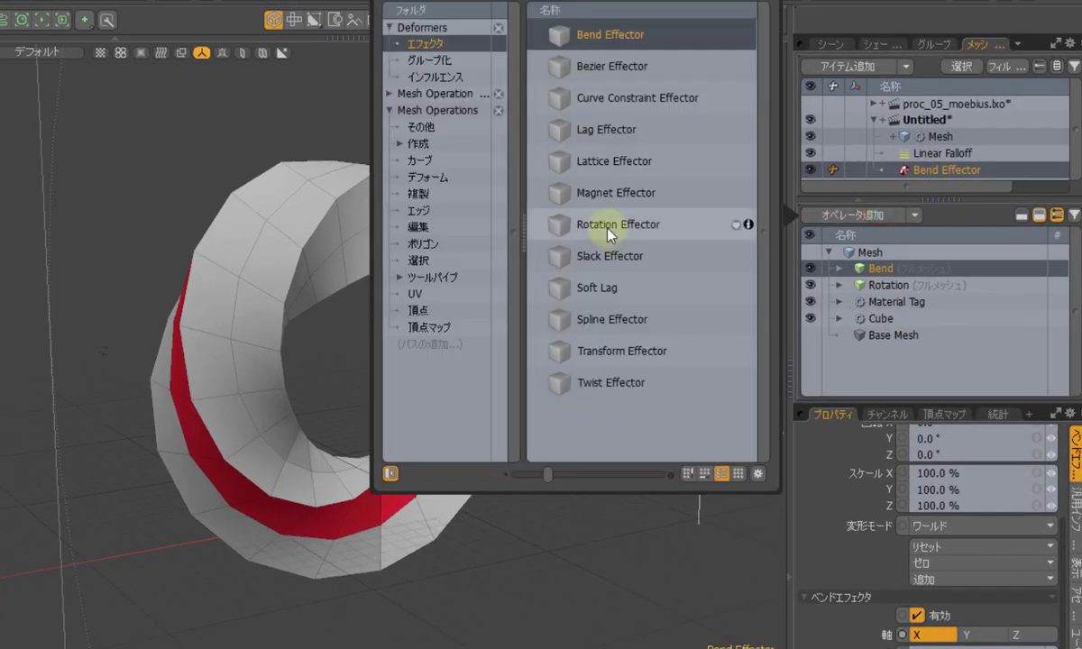
pyautogui.click(430, 243)
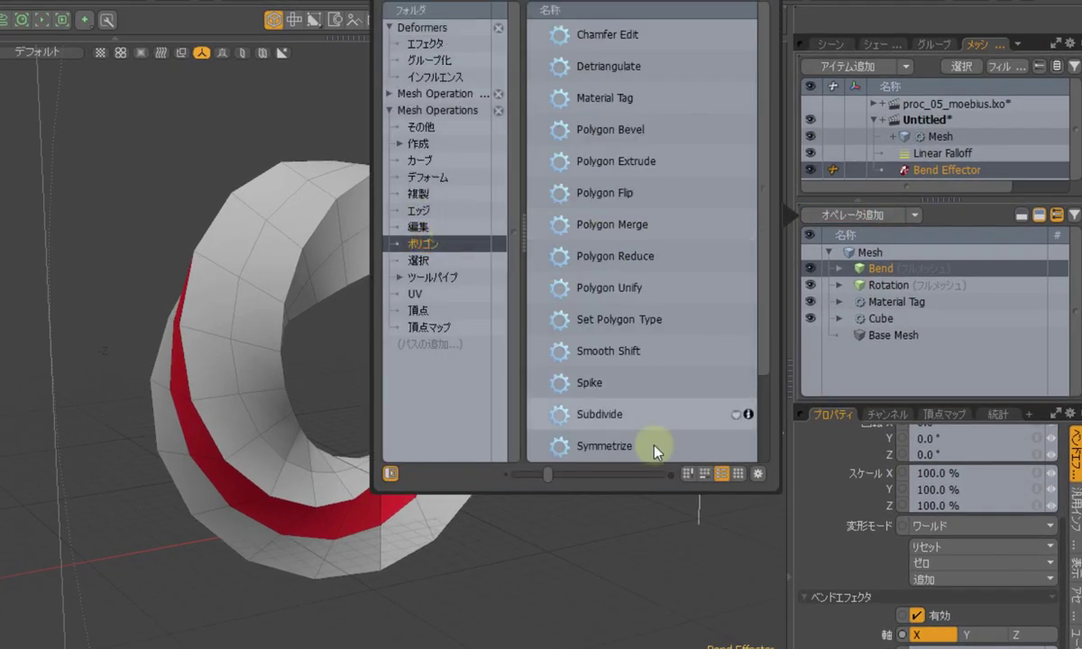
pyautogui.click(649, 321)
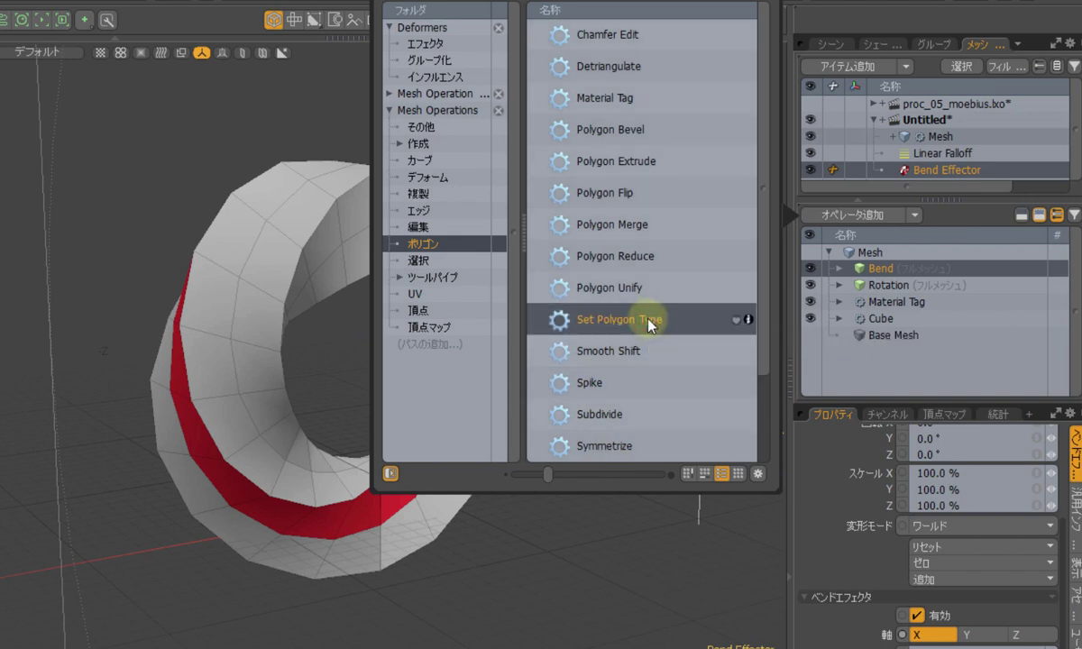
pyautogui.doubleClick(649, 321)
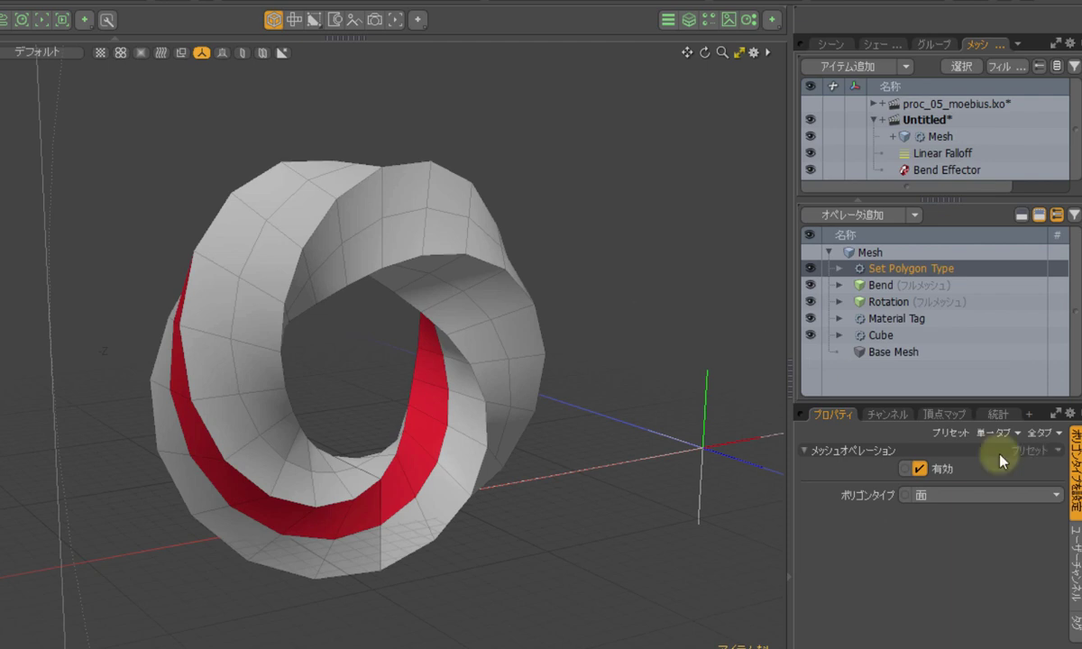
pyautogui.click(923, 495)
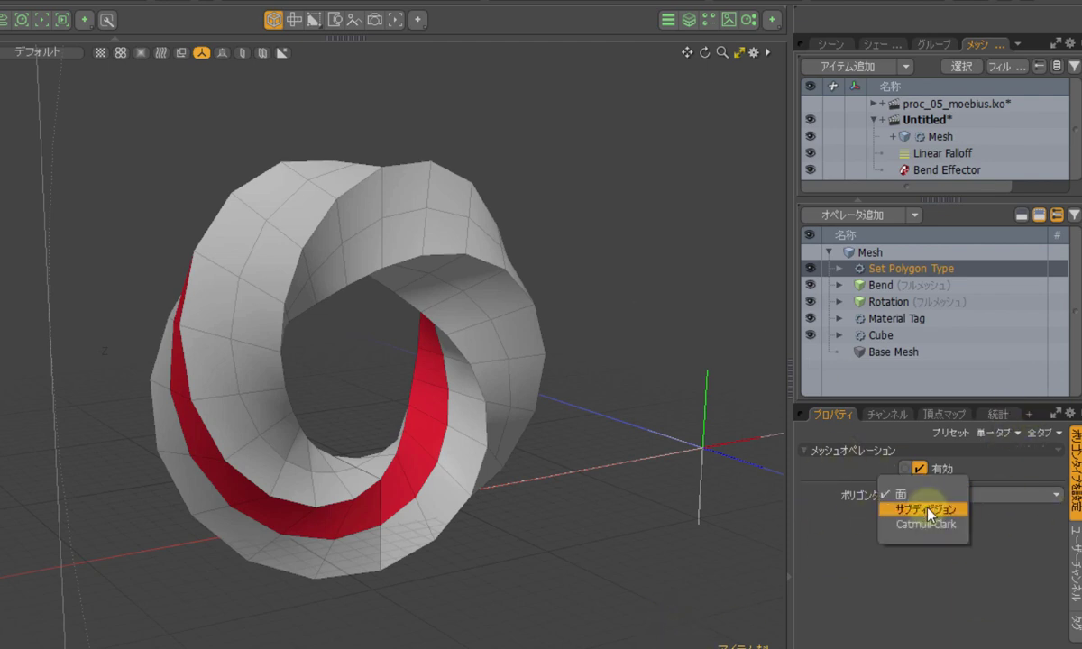
pyautogui.click(928, 510)
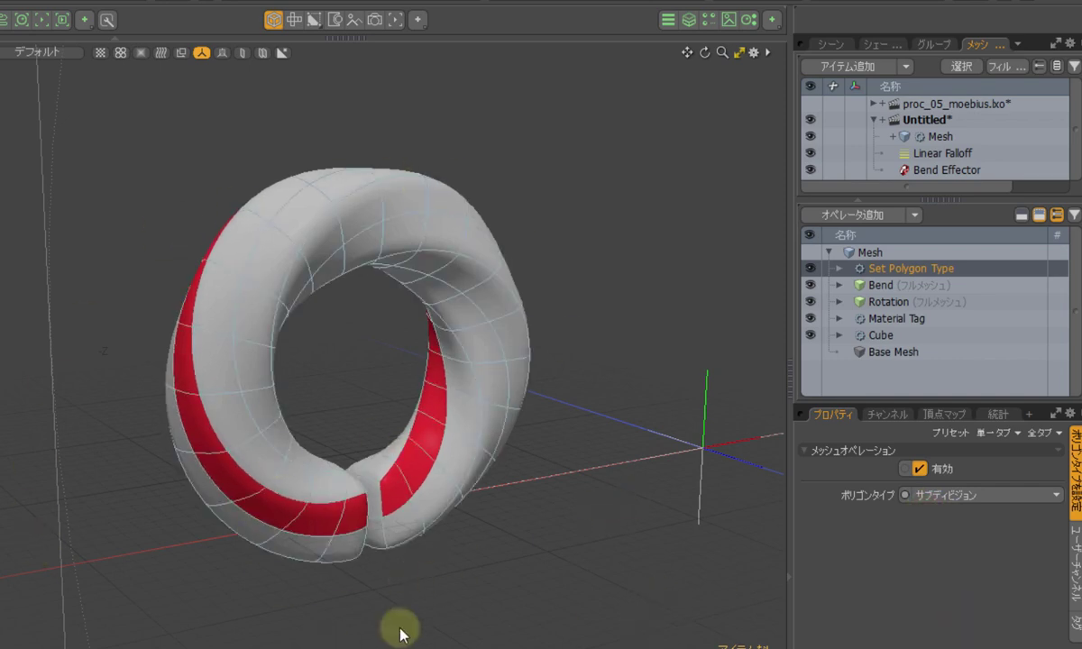
# - Examine the seam where the ring's ends meet, comparing it with the Set Polygon Type operator disabled and enabled
pyautogui.keyDown('alt'); pyautogui.moveTo(362, 562); pyautogui.dragTo(296, 569); pyautogui.keyUp('alt')
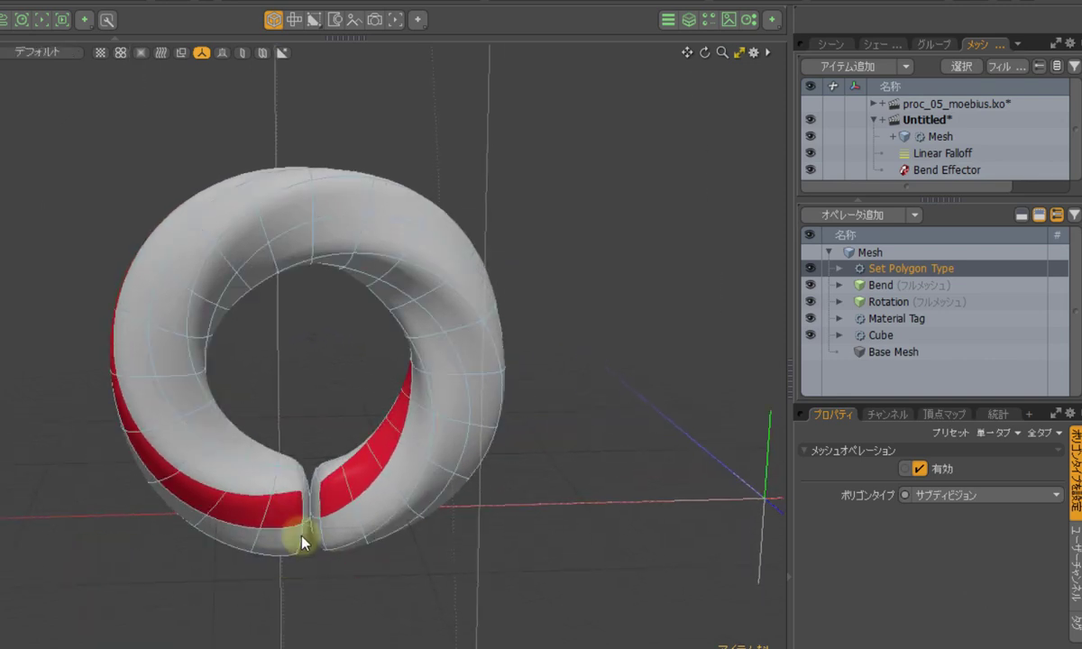
pyautogui.scroll(5, 302, 539)
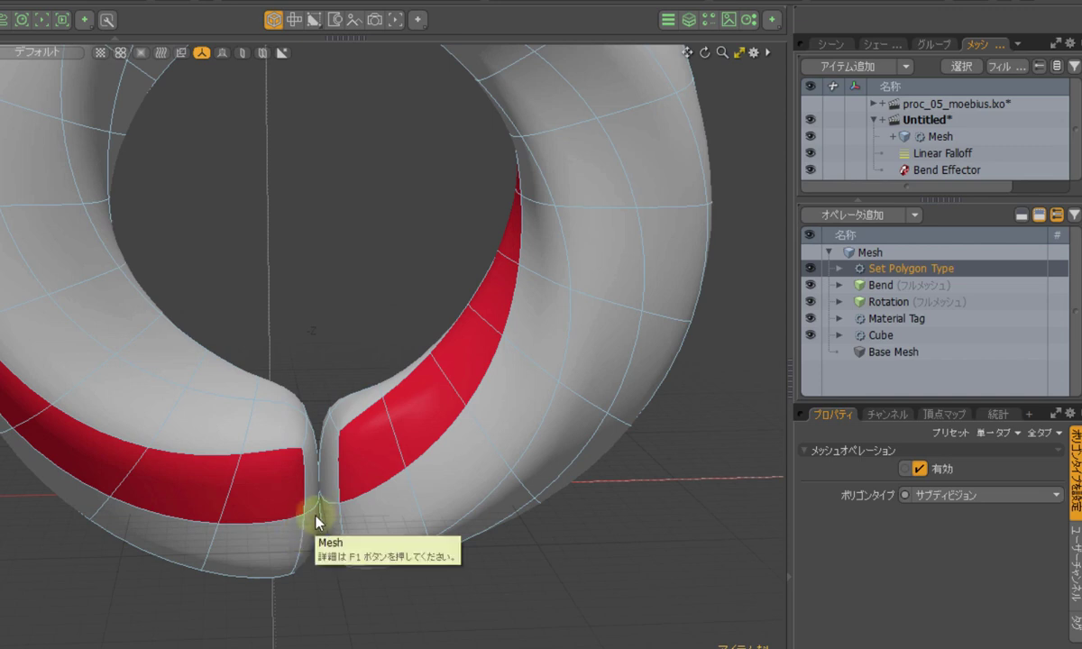
pyautogui.keyDown('alt'); pyautogui.moveTo(433, 514); pyautogui.dragTo(338, 531); pyautogui.keyUp('alt')
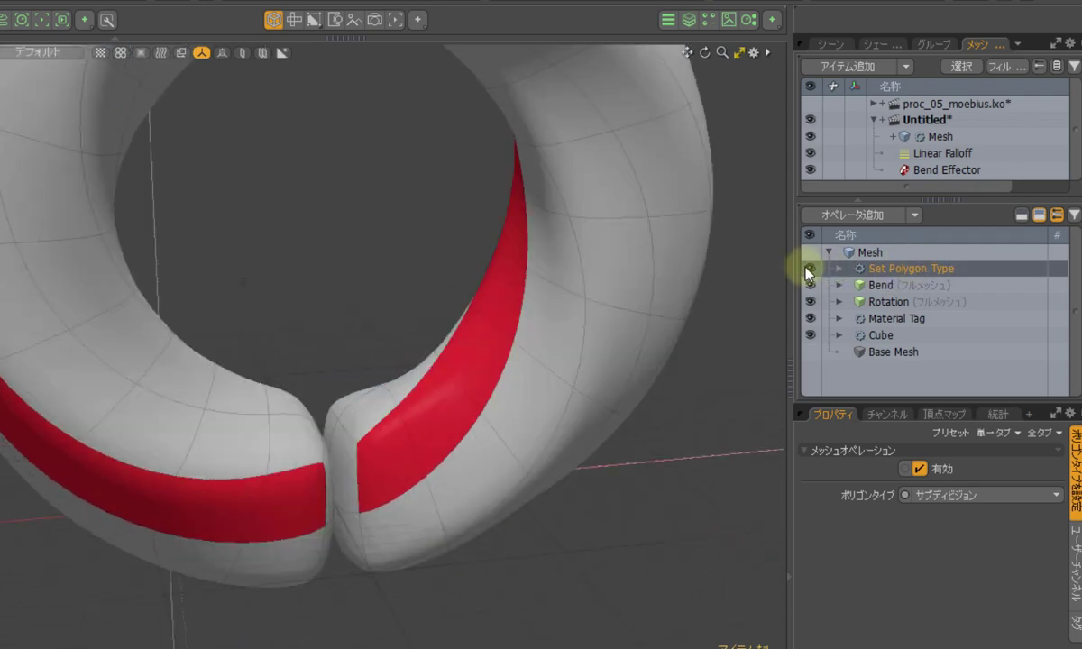
pyautogui.click(809, 269)
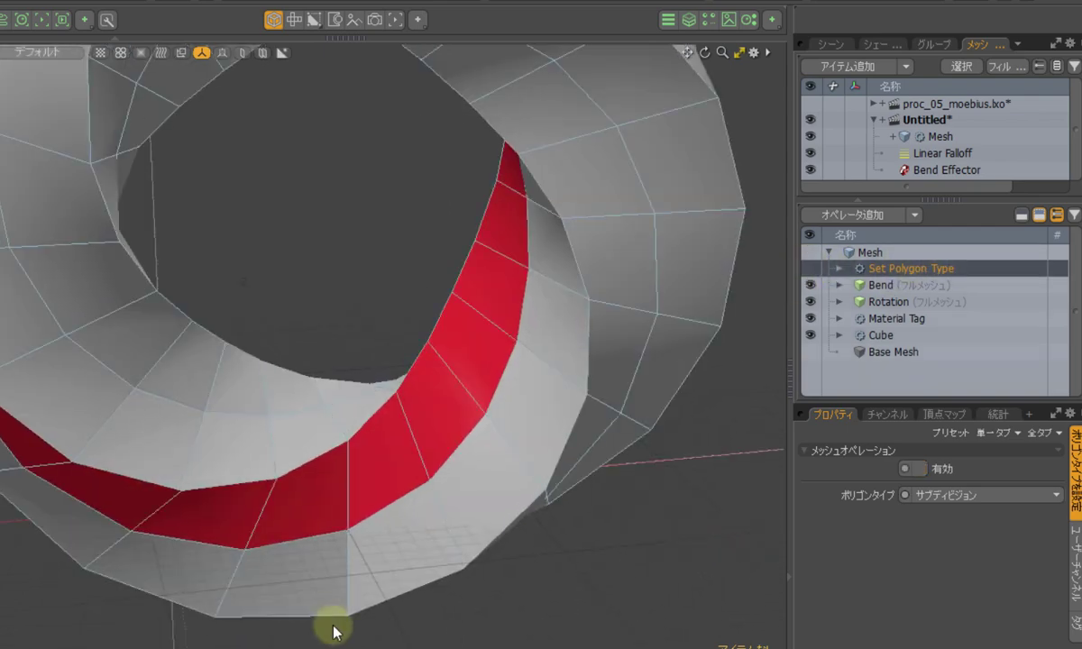
pyautogui.click(809, 269)
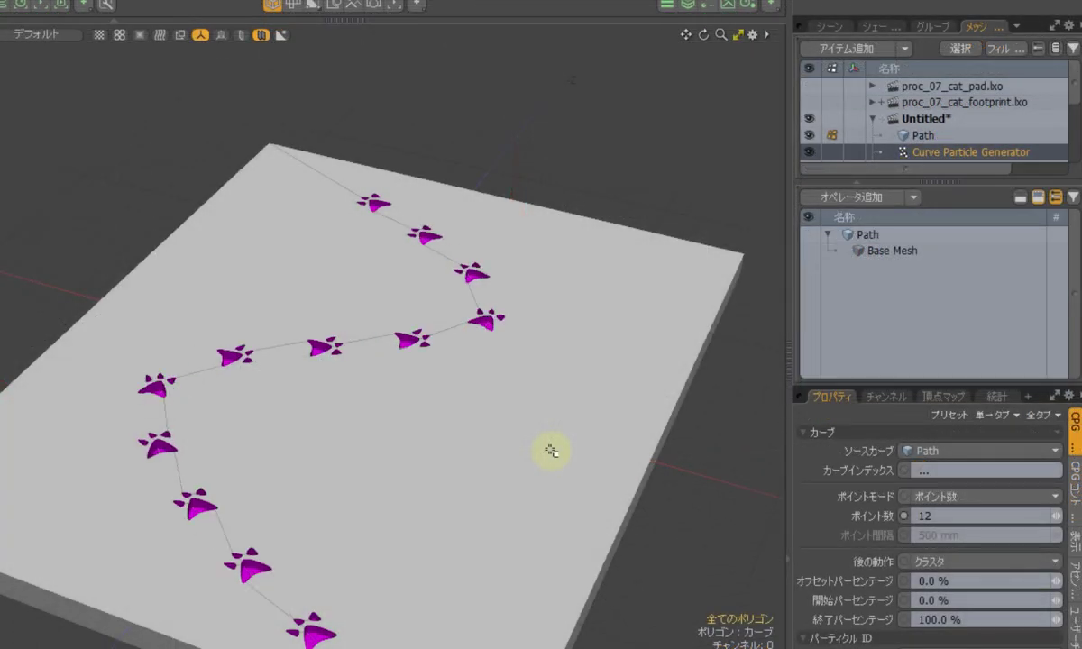
# - Set the end percentage of the Curve Particle Generator for the footprint path to 50%
pyautogui.keyDown('alt'); pyautogui.moveTo(500, 469); pyautogui.dragTo(321, 527); pyautogui.keyUp('alt')
pyautogui.scroll(5, 325, 521)
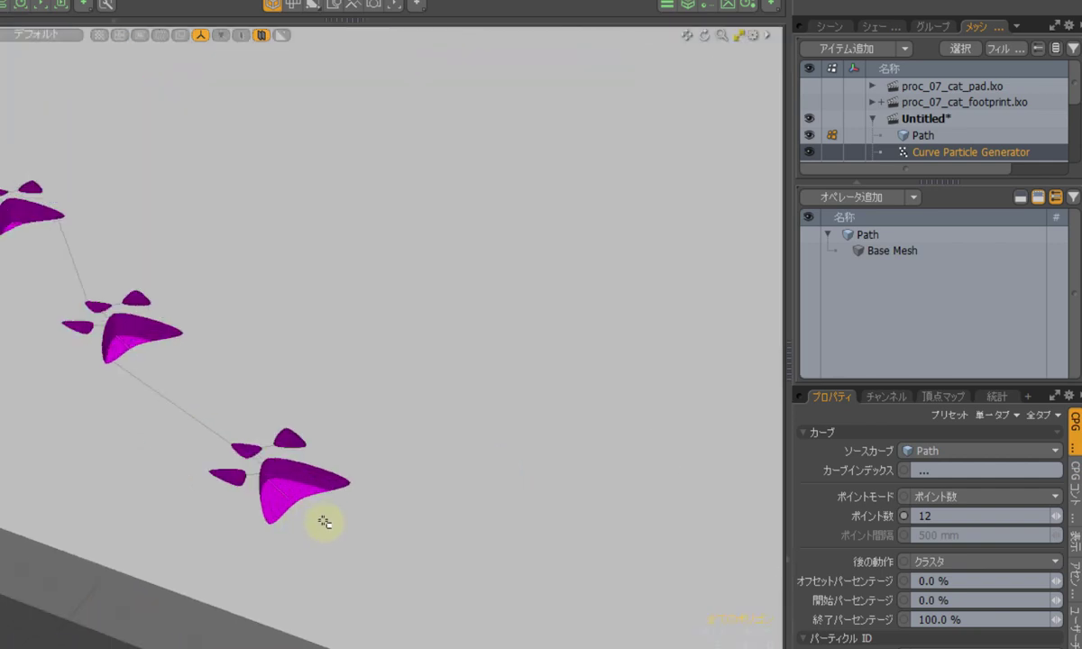
pyautogui.scroll(-5, 325, 521)
pyautogui.keyDown('alt'); pyautogui.moveTo(459, 282); pyautogui.dragTo(353, 297); pyautogui.keyUp('alt')
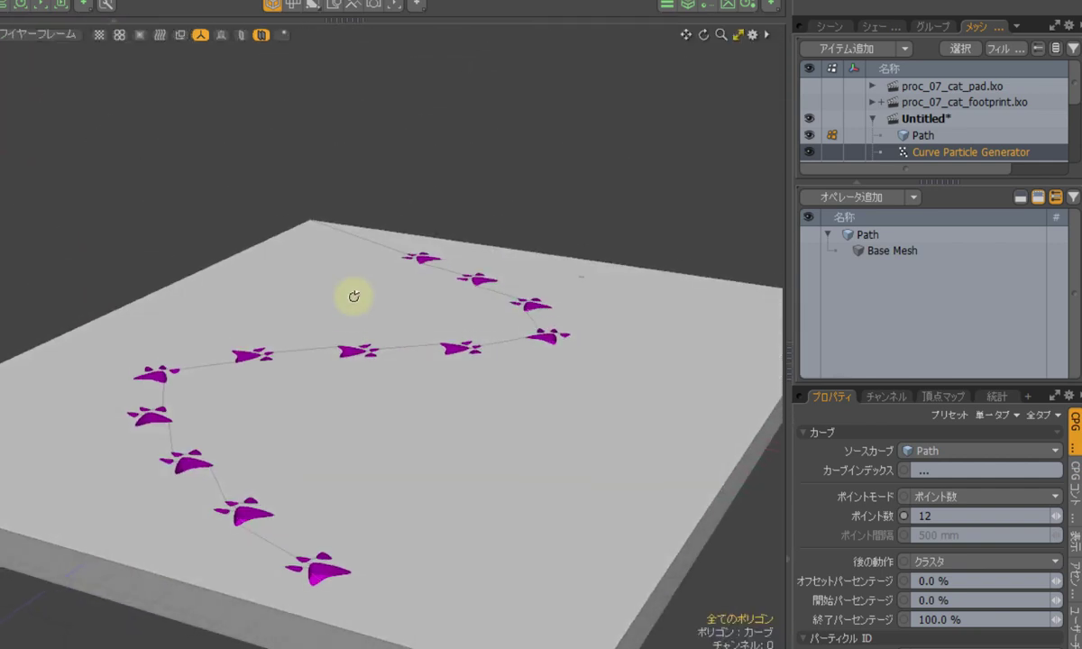
pyautogui.keyDown('alt'); pyautogui.moveTo(537, 313); pyautogui.dragTo(584, 430); pyautogui.keyUp('alt')
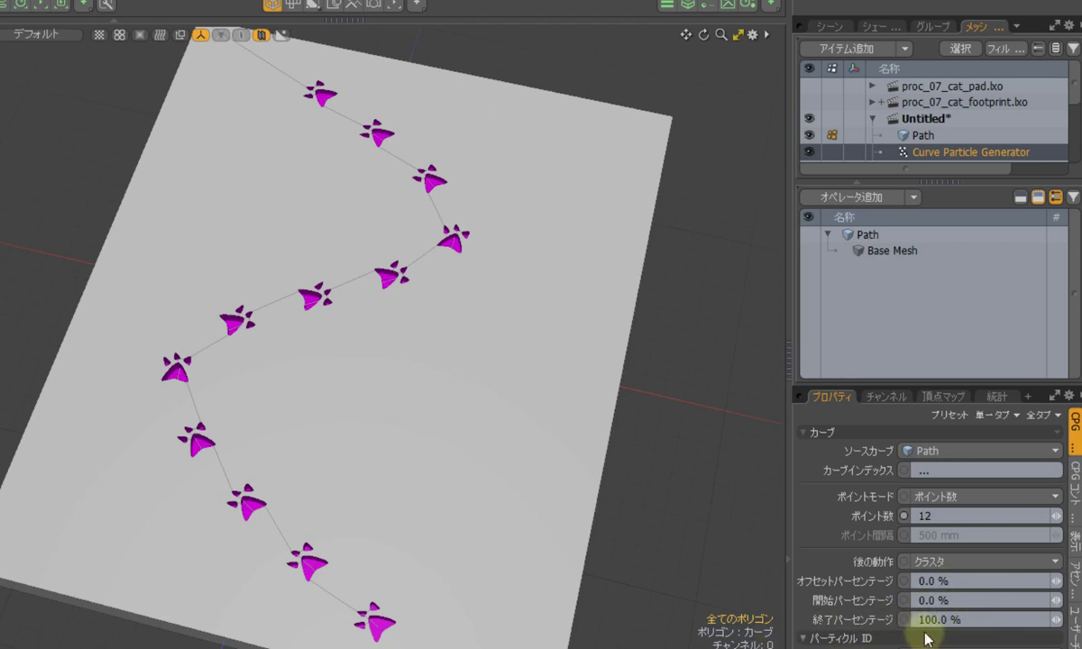
pyautogui.click(969, 622)
pyautogui.write('50')
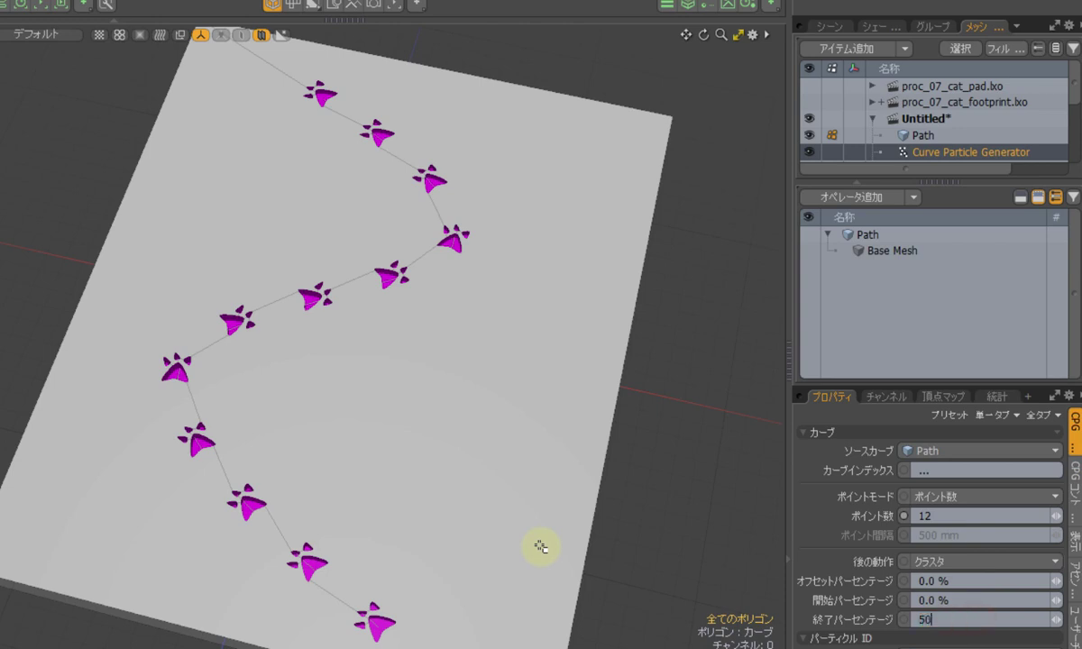
pyautogui.press('Return')
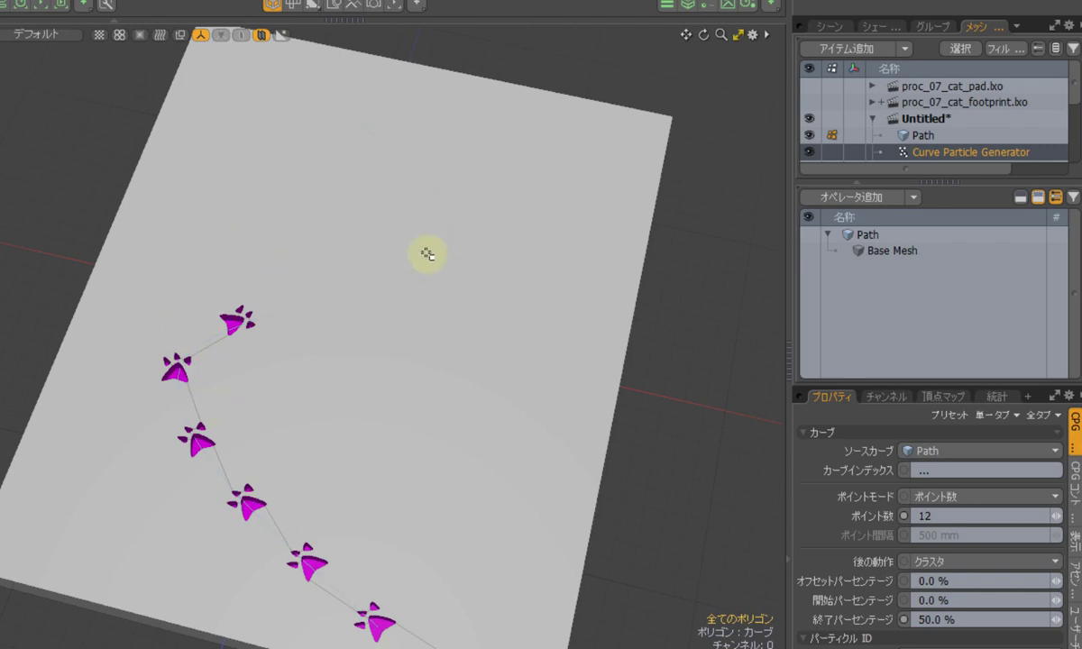
# - Limit the footprints to the path's middle by setting the start percentage to 25% and the end percentage to 75%
pyautogui.click(959, 599)
pyautogui.write('25')
pyautogui.press('Tab')
pyautogui.write('75')
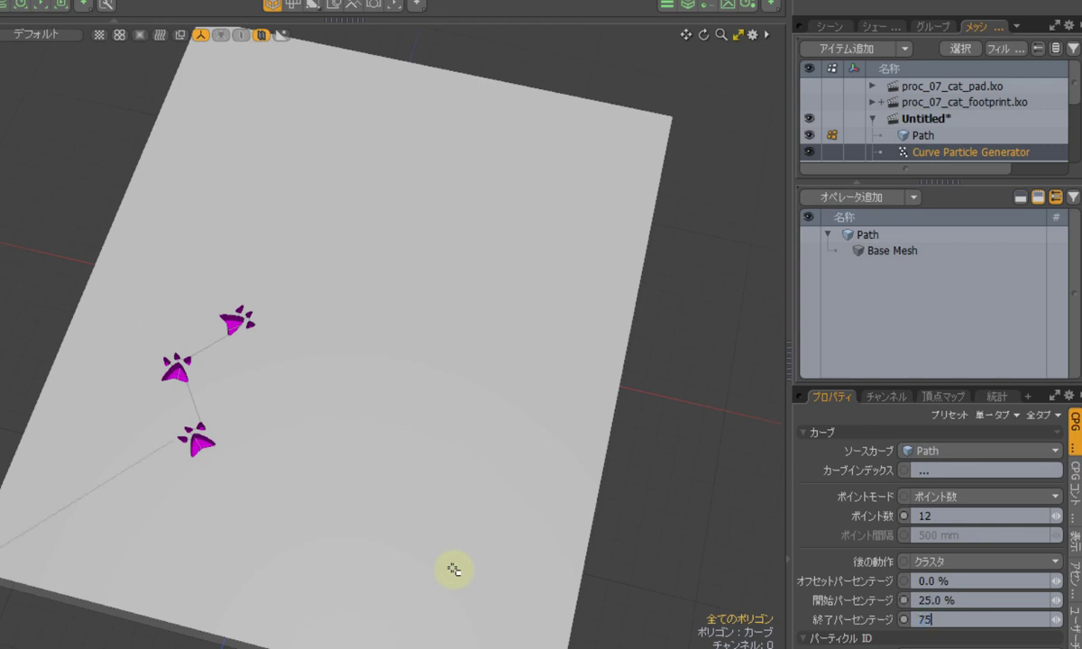
pyautogui.press('Return')
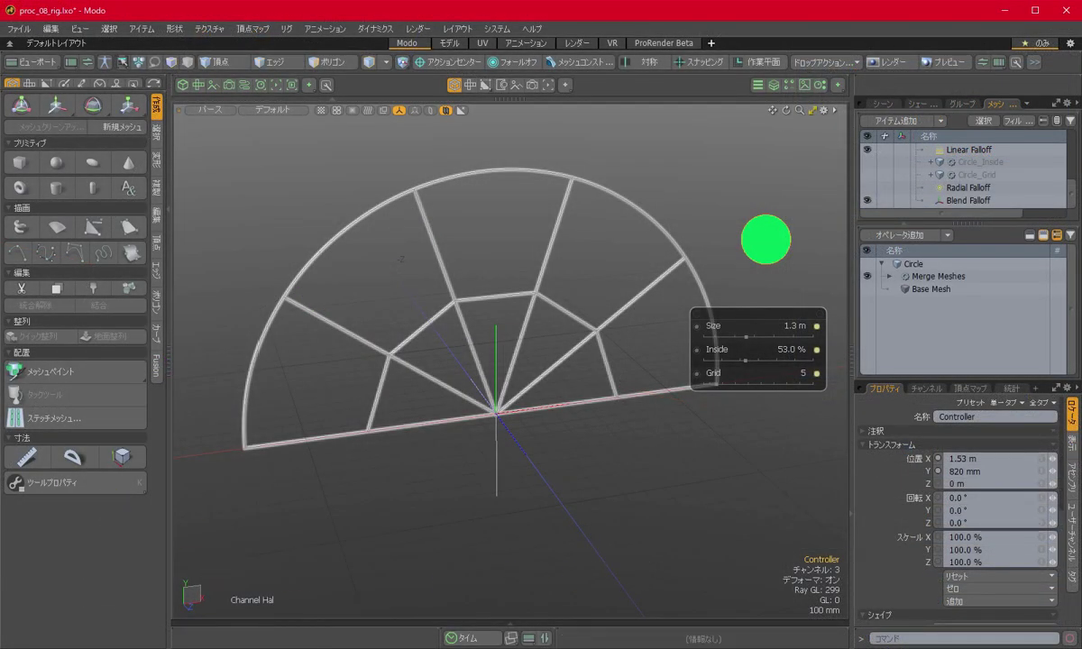
pyautogui.click(742, 315)
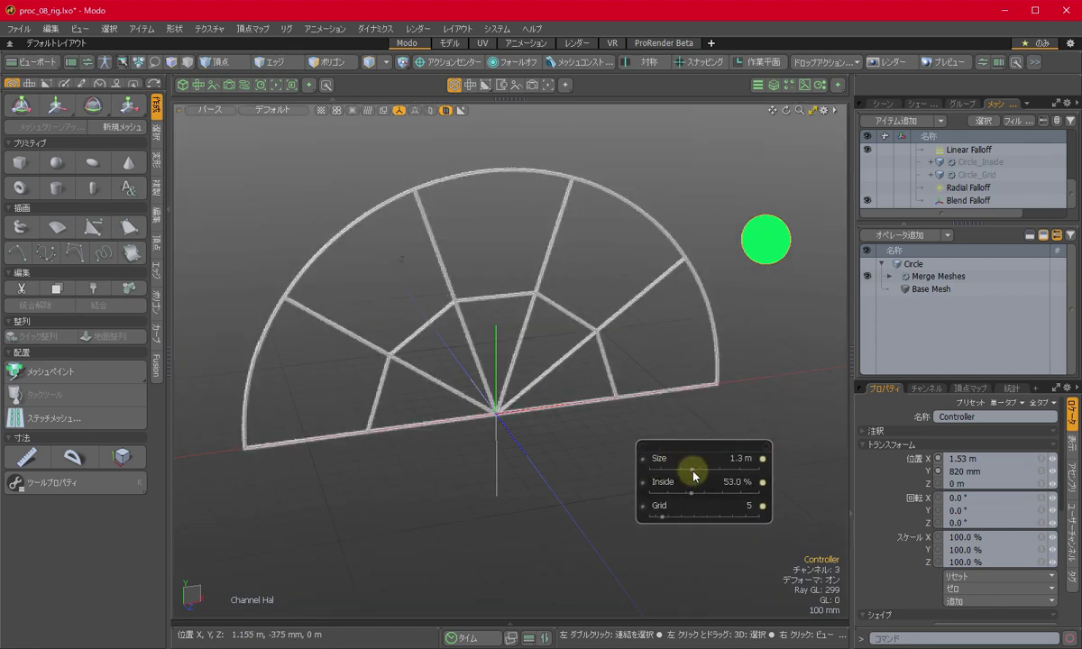
pyautogui.moveTo(693, 470); pyautogui.dragTo(728, 493)
pyautogui.moveTo(728, 491); pyautogui.dragTo(686, 495)
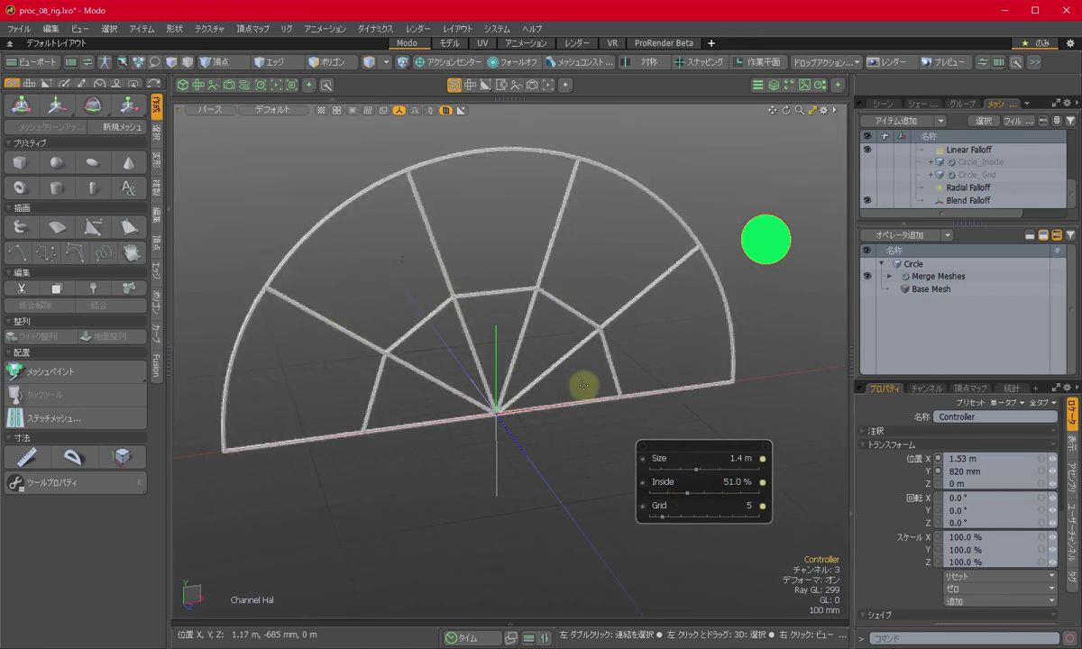
pyautogui.click(662, 520)
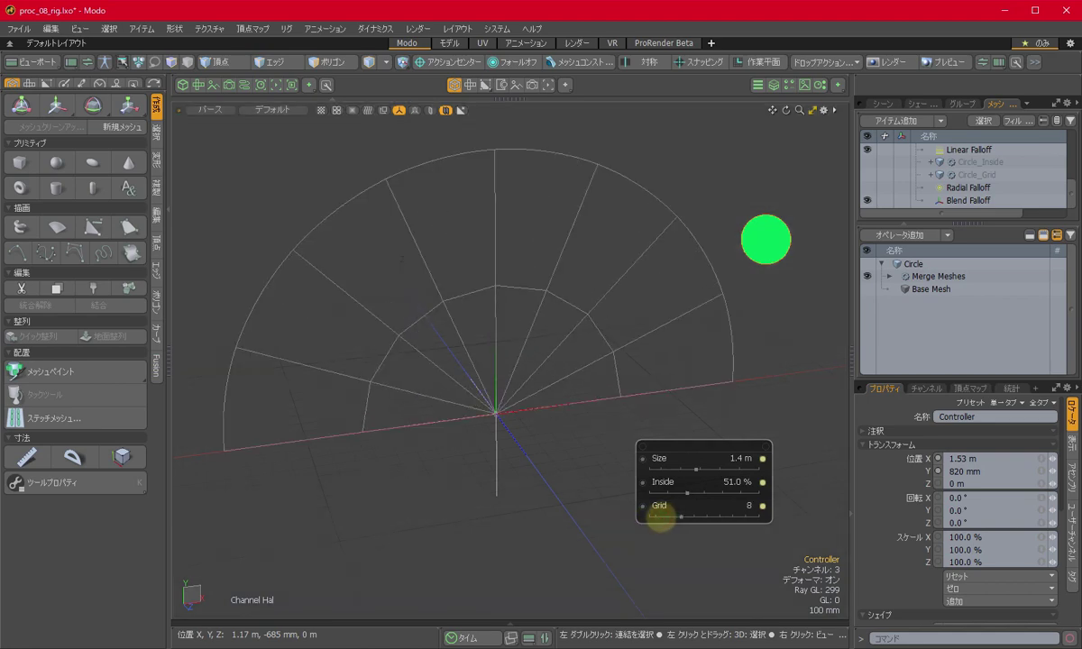